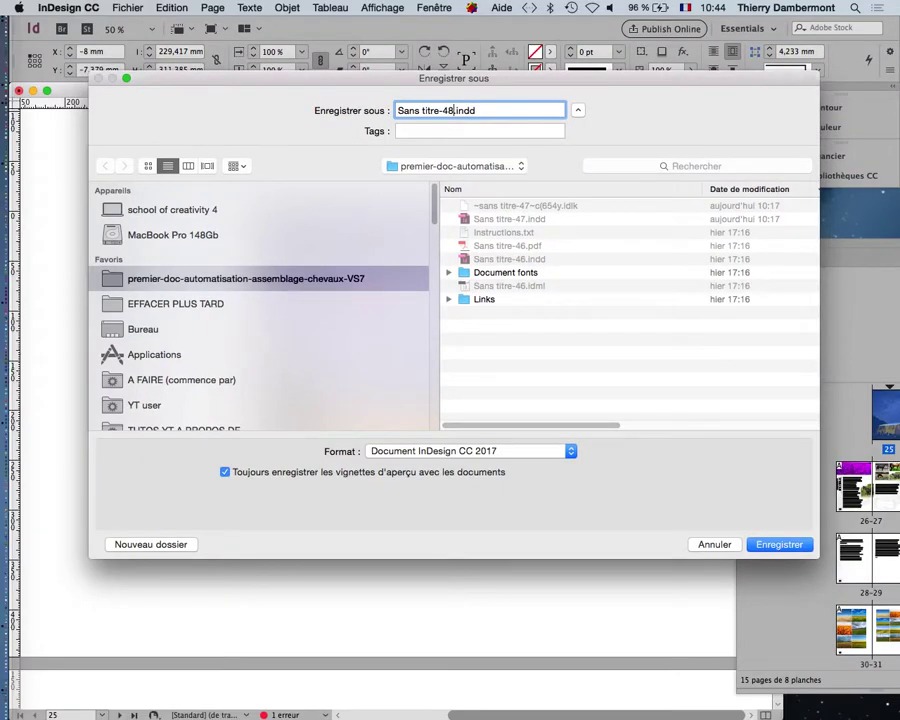
Save the document as Sans titre-48.indd in the premier-doc-automatisation-assemblage-chevaux-VS7 folder
{"action": "key", "text": "Return"}
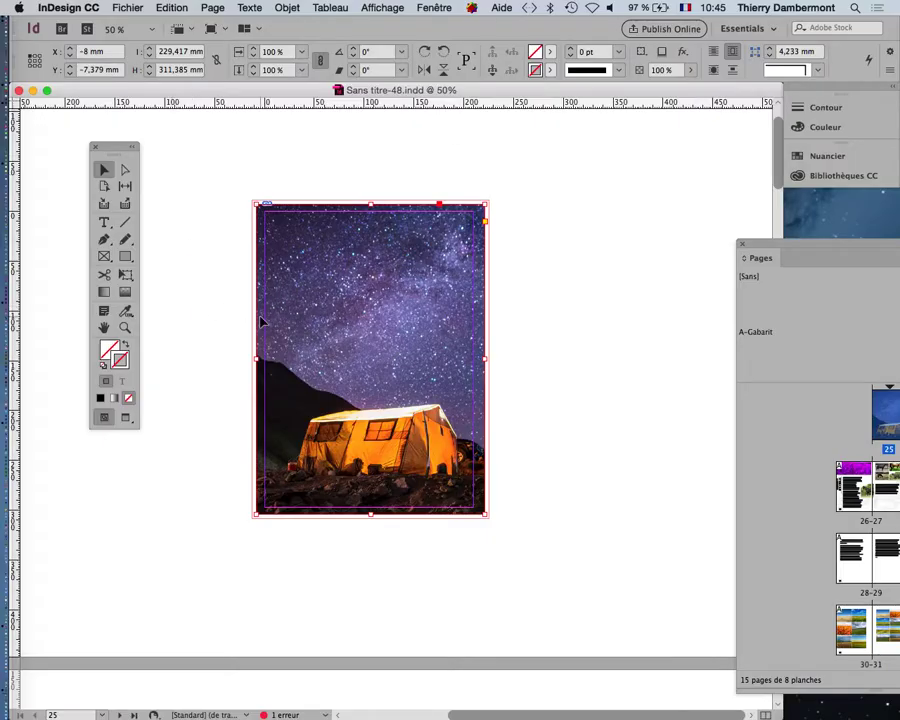
Show the document's layers beside the full-page tent photo on page 25 and unlock the images layer
{"action": "left_click", "coordinate": [279, 239]}
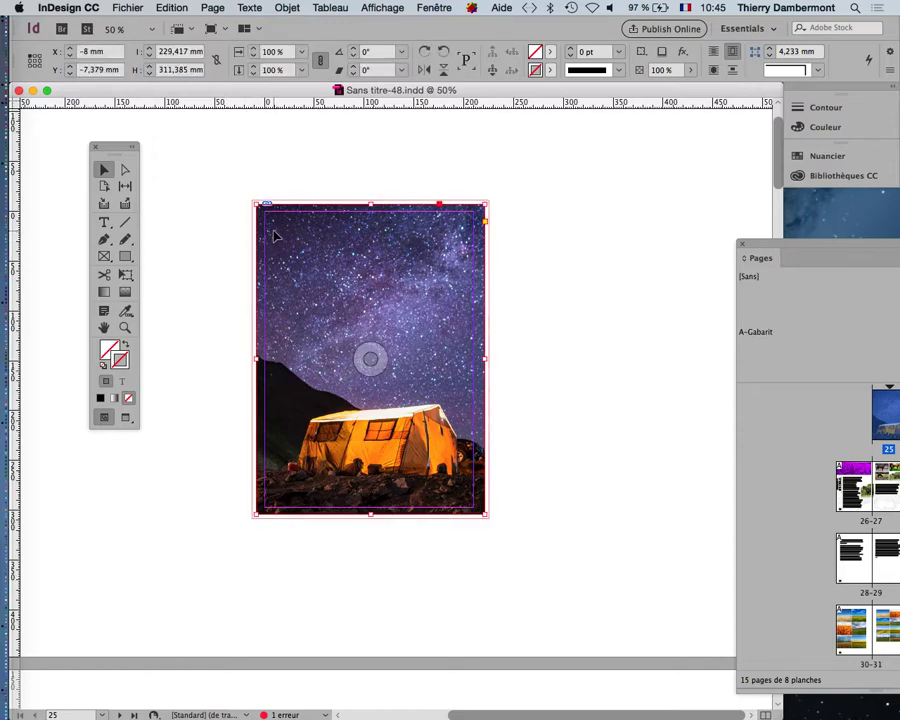
{"action": "key", "text": "space"}
{"action": "scroll", "coordinate": [216, 231], "scroll_direction": "down", "scroll_amount": 2}
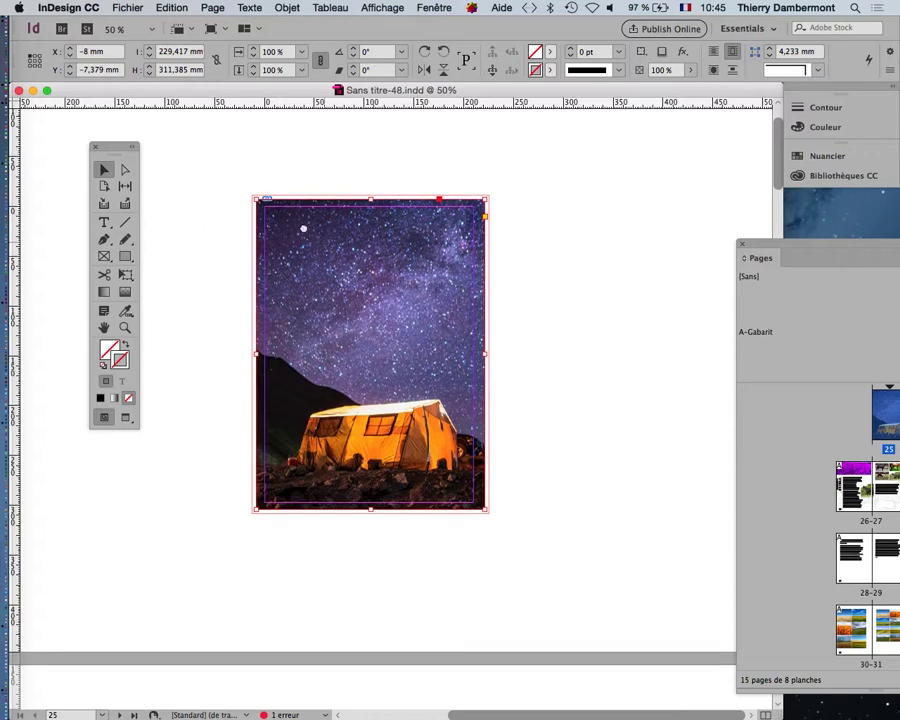
{"action": "left_click", "coordinate": [436, 8]}
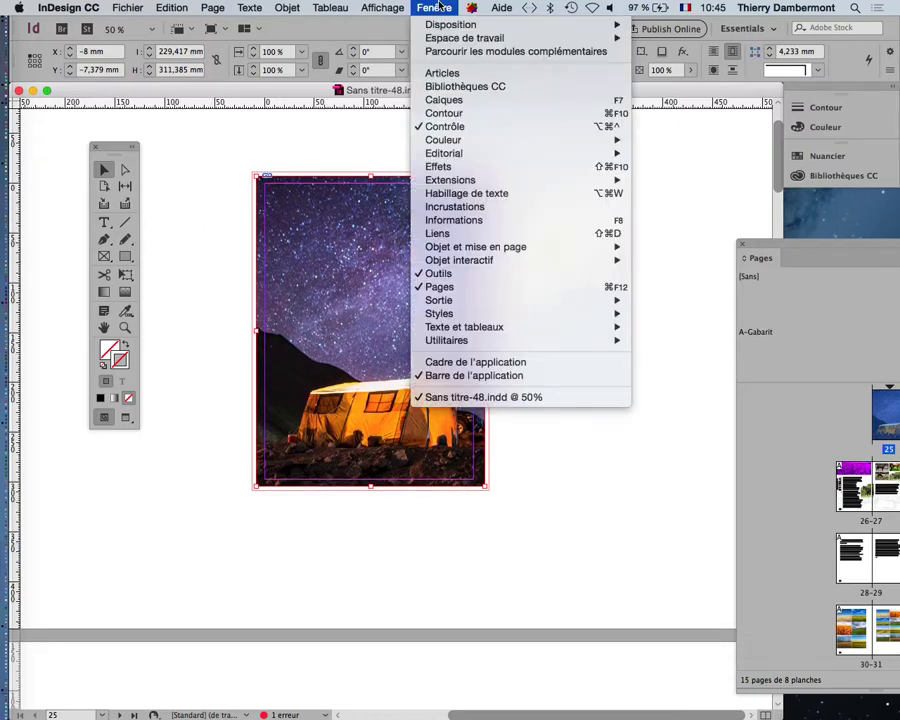
{"action": "left_click", "coordinate": [470, 100]}
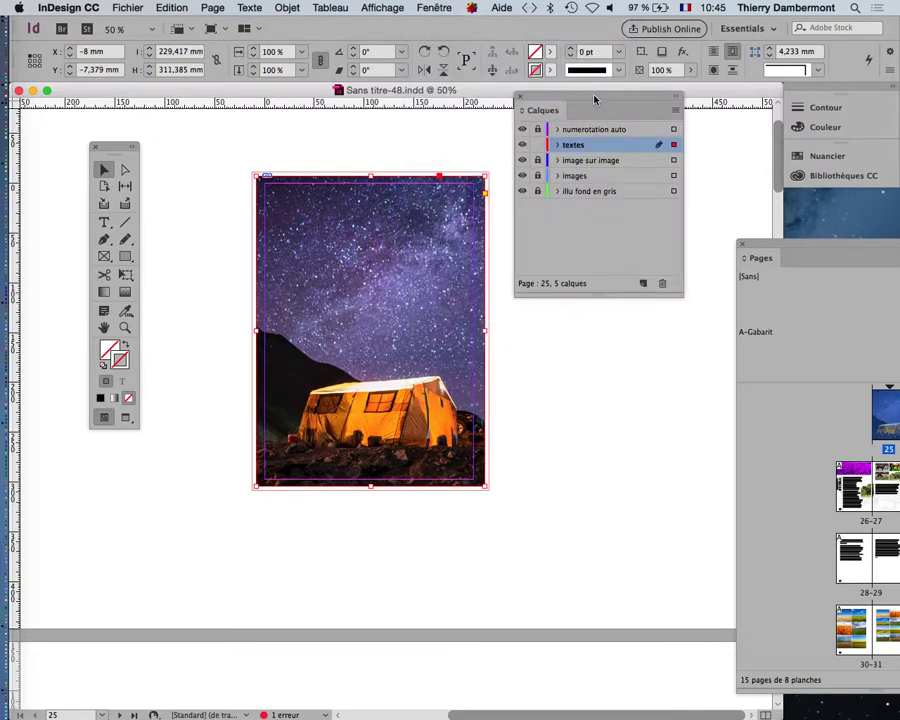
{"action": "left_click_drag", "start_coordinate": [594, 99], "coordinate": [601, 242]}
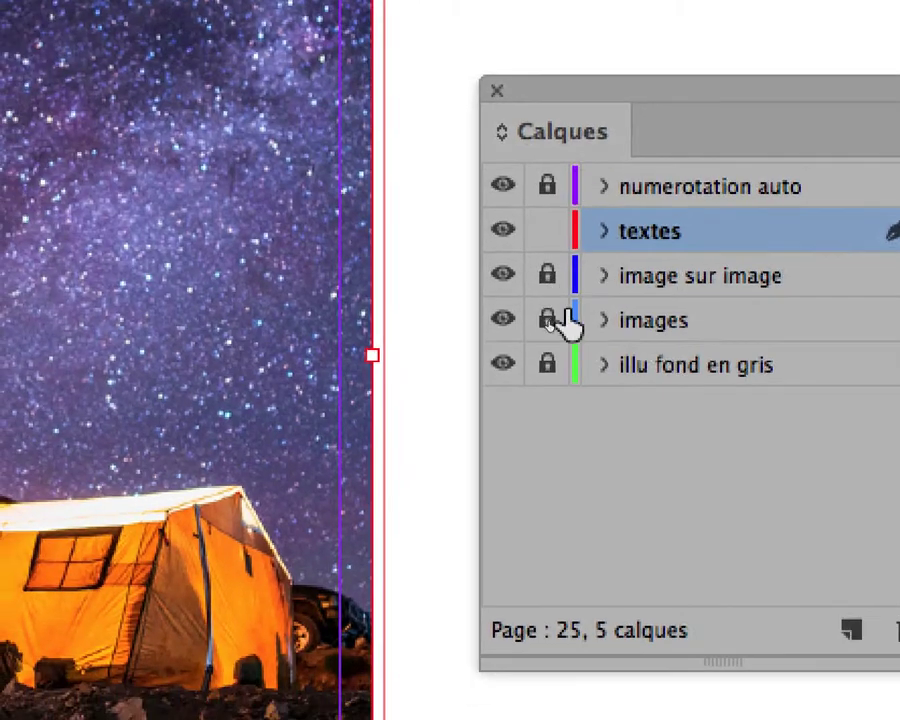
{"action": "left_click", "coordinate": [401, 373]}
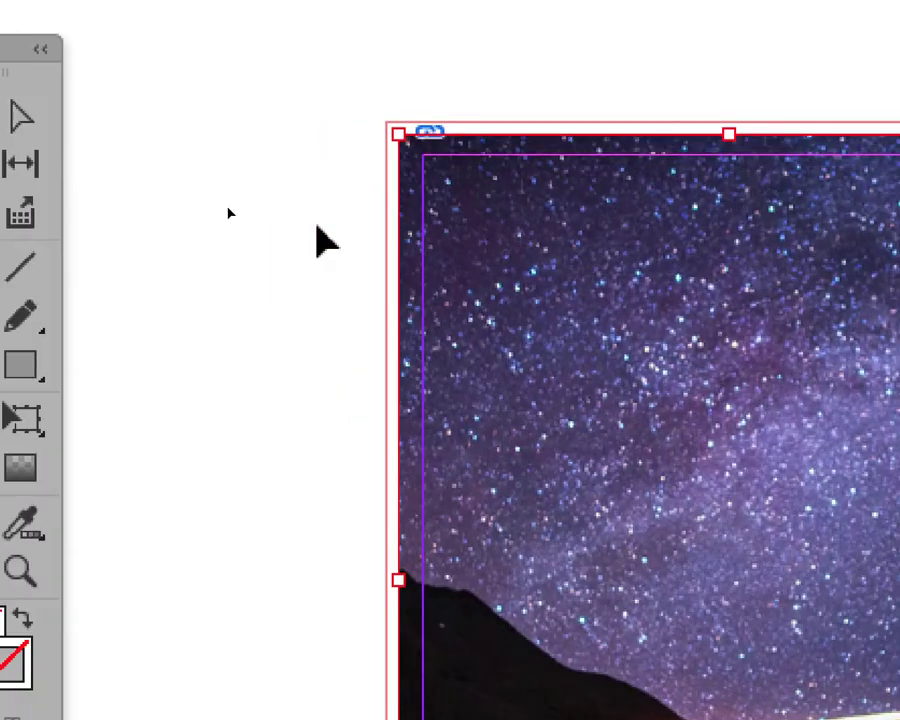
Select the tent photo's frame and its image content in turn to compare their outlines with the layer colours
{"action": "left_click", "coordinate": [322, 240]}
{"action": "left_click", "coordinate": [346, 216]}
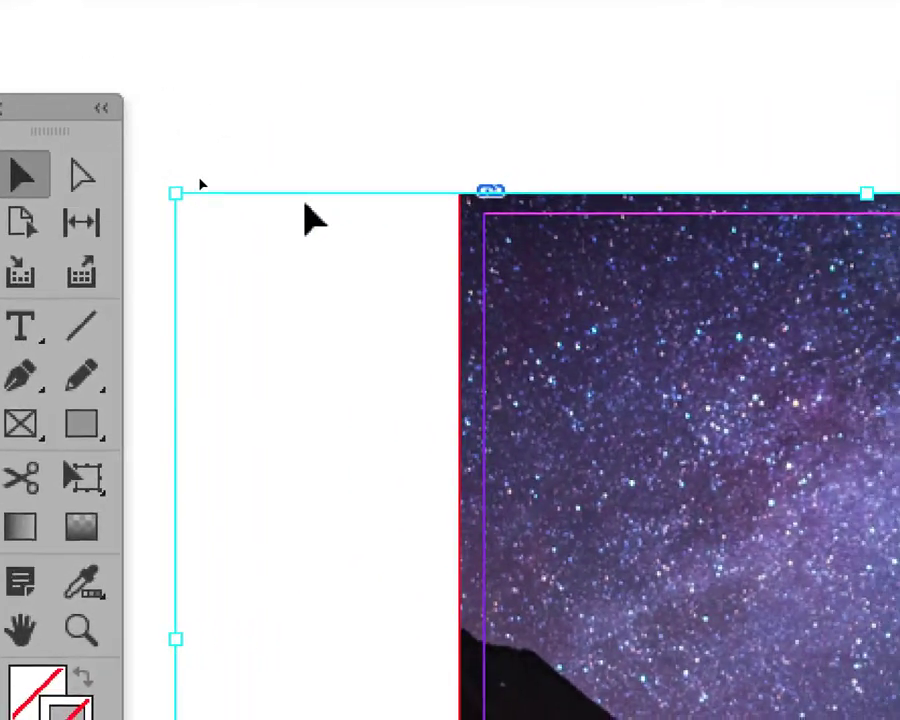
{"action": "left_click", "coordinate": [360, 125]}
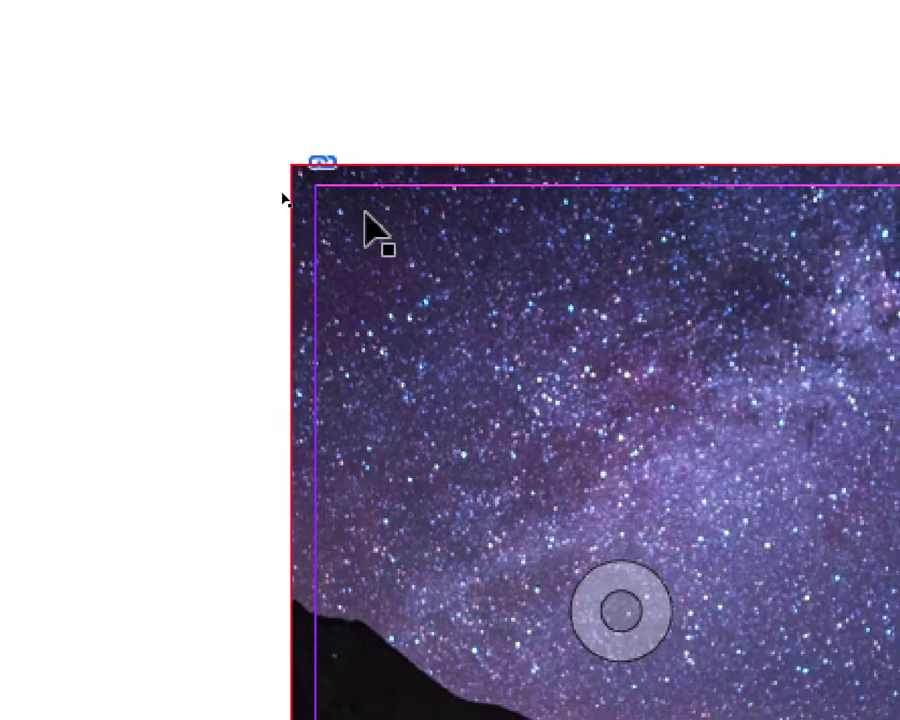
{"action": "left_click", "coordinate": [366, 229]}
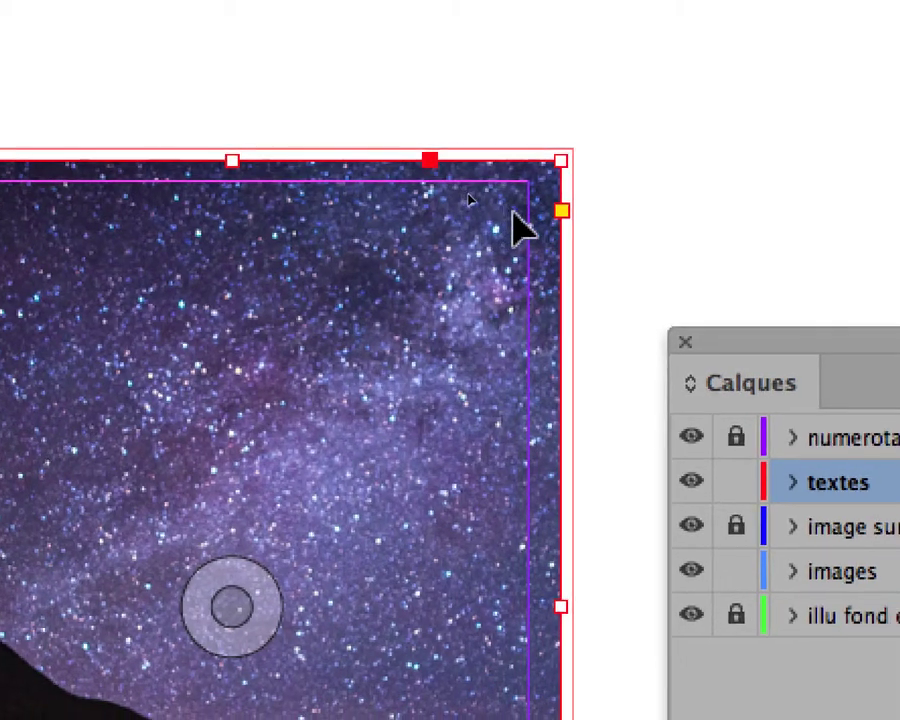
{"action": "double_click", "coordinate": [513, 208]}
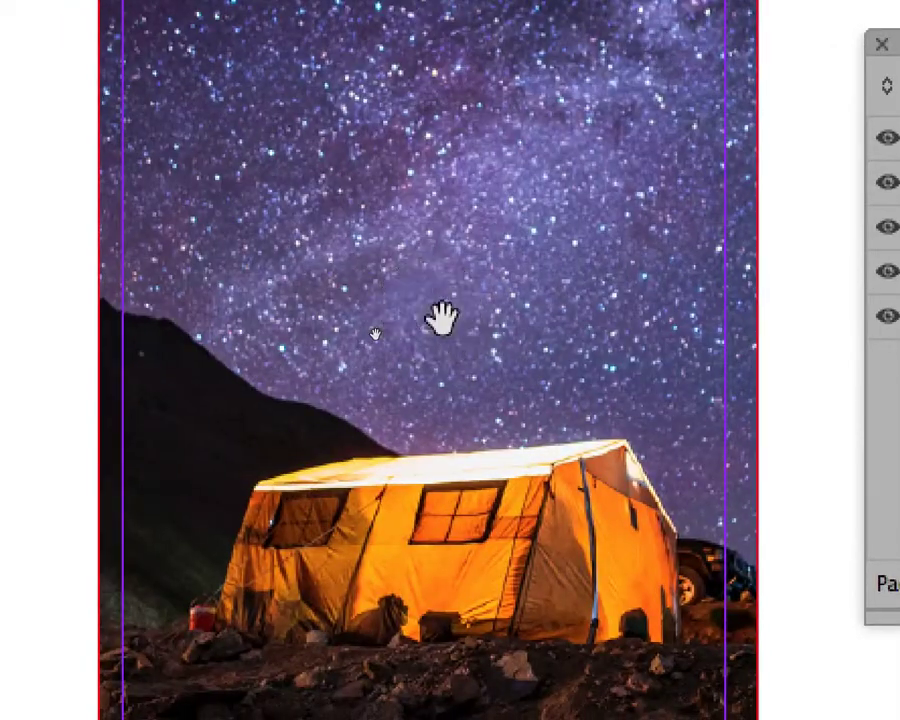
{"action": "left_click", "coordinate": [440, 318]}
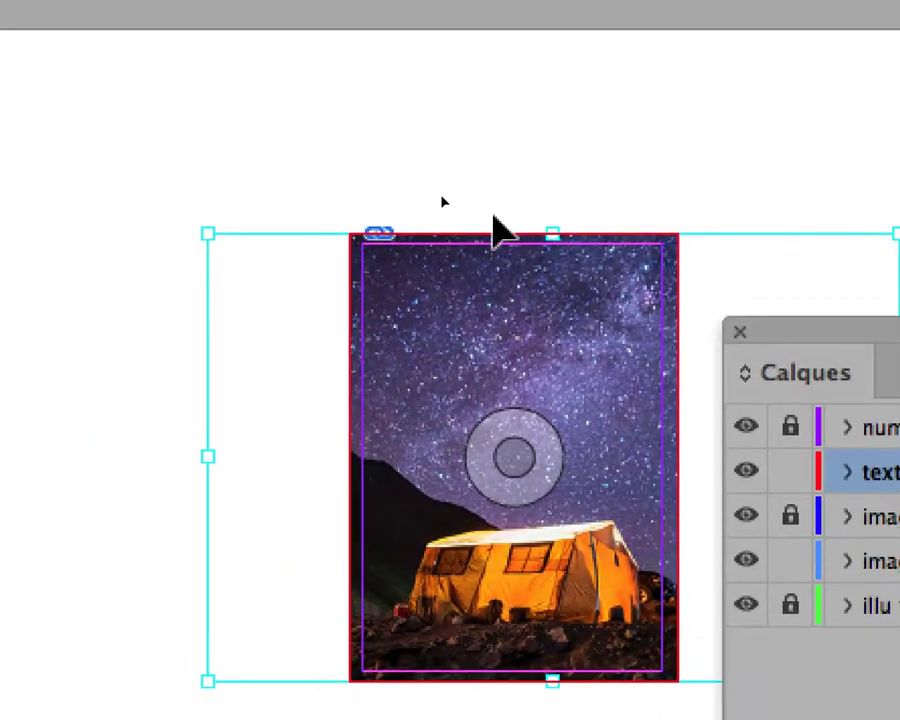
{"action": "double_click", "coordinate": [500, 242]}
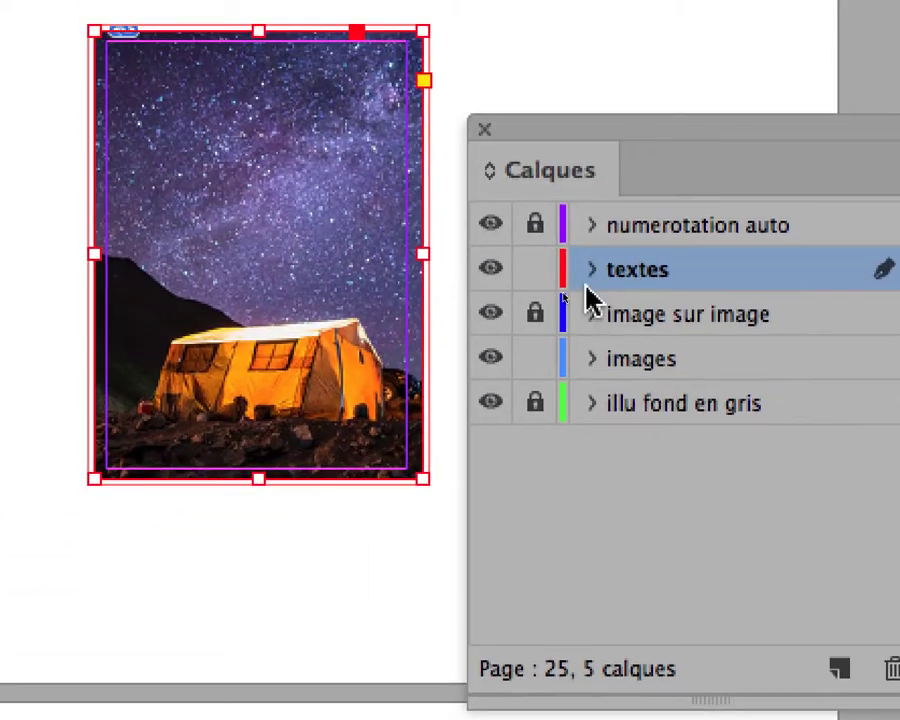
Expand and collapse the textes layer to examine which objects it holds, placing the layer list beside the photo
{"action": "left_click", "coordinate": [591, 272]}
{"action": "left_click", "coordinate": [591, 272]}
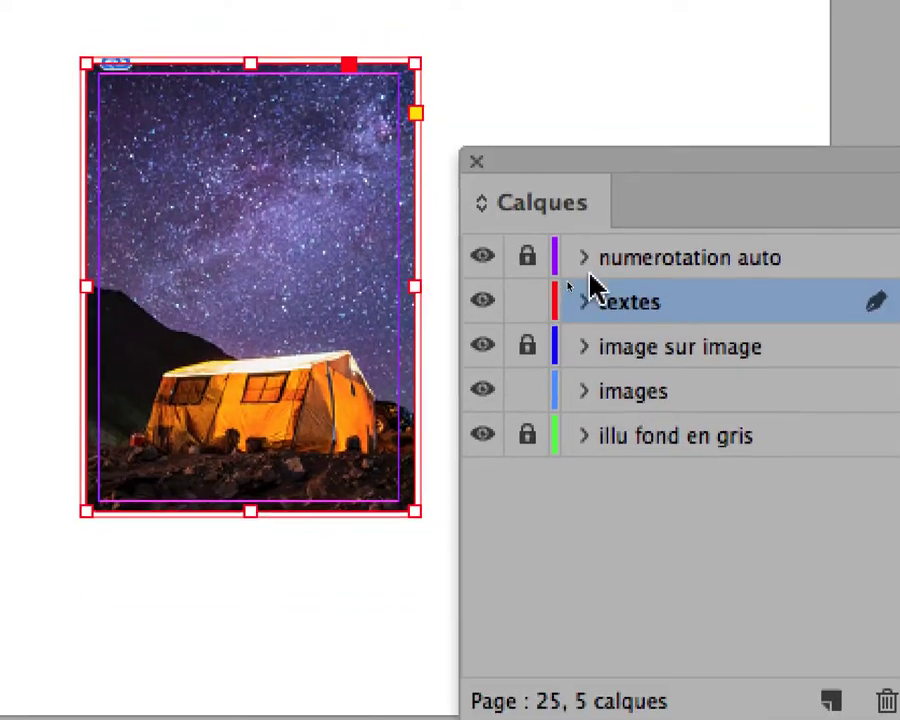
{"action": "left_click", "coordinate": [588, 283]}
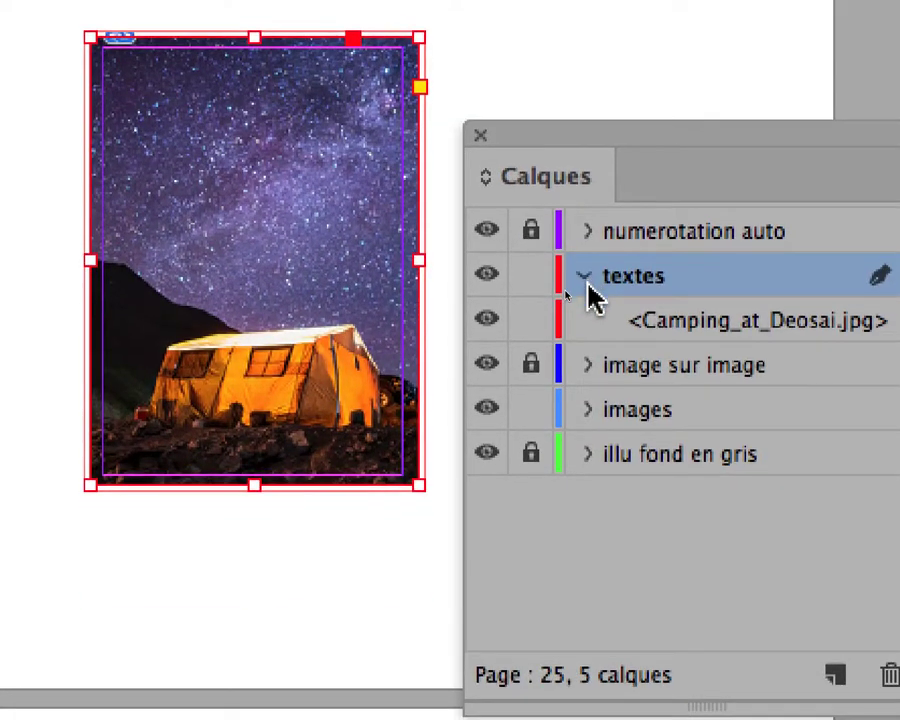
{"action": "left_click", "coordinate": [588, 288]}
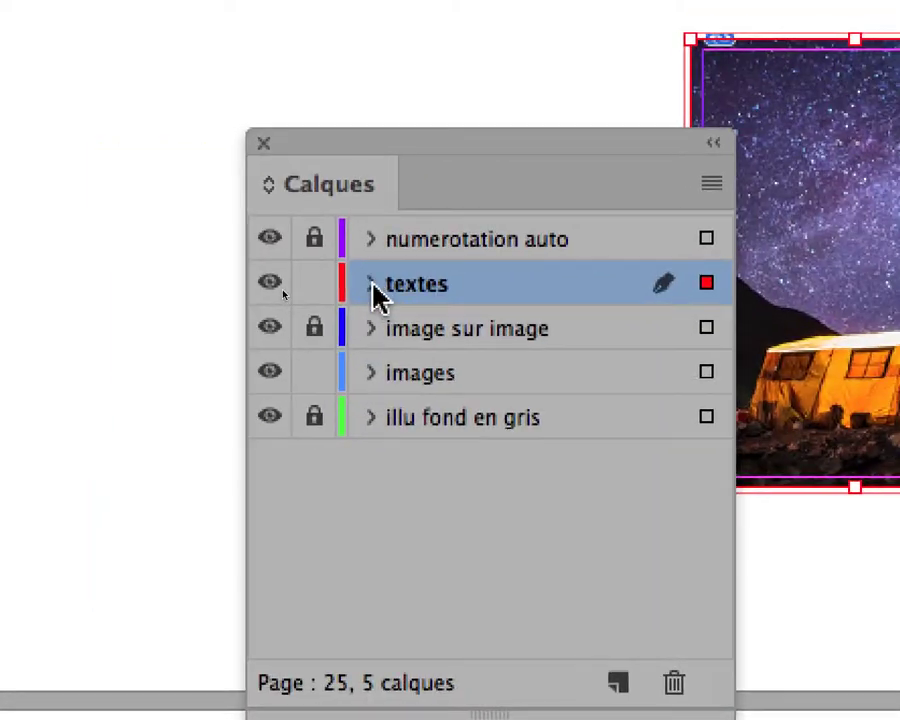
{"action": "left_click", "coordinate": [597, 389]}
{"action": "left_click", "coordinate": [371, 286]}
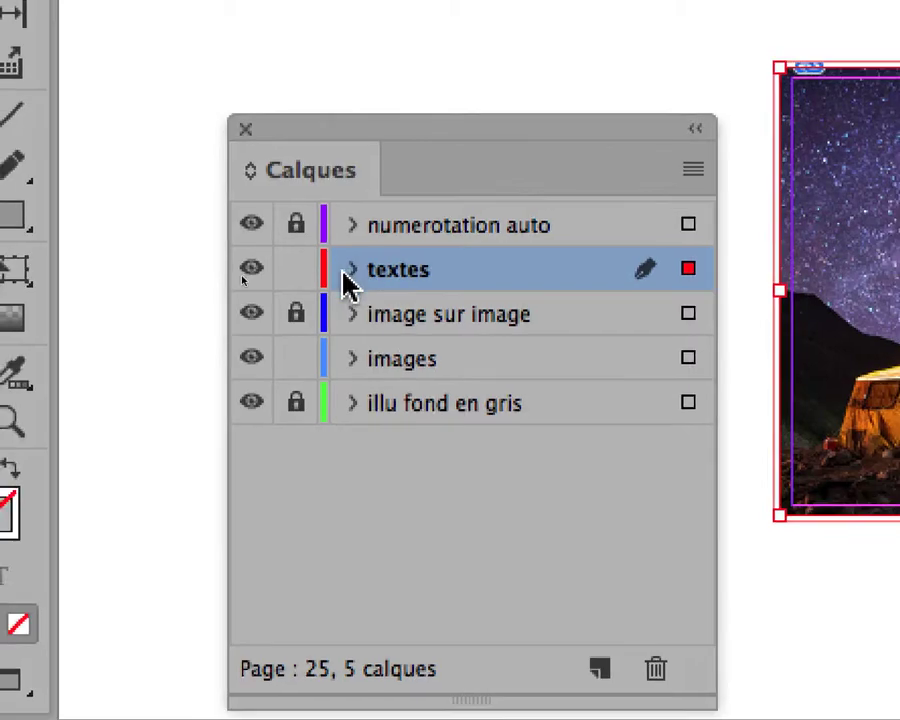
{"action": "left_click", "coordinate": [186, 377]}
{"action": "left_click", "coordinate": [345, 272]}
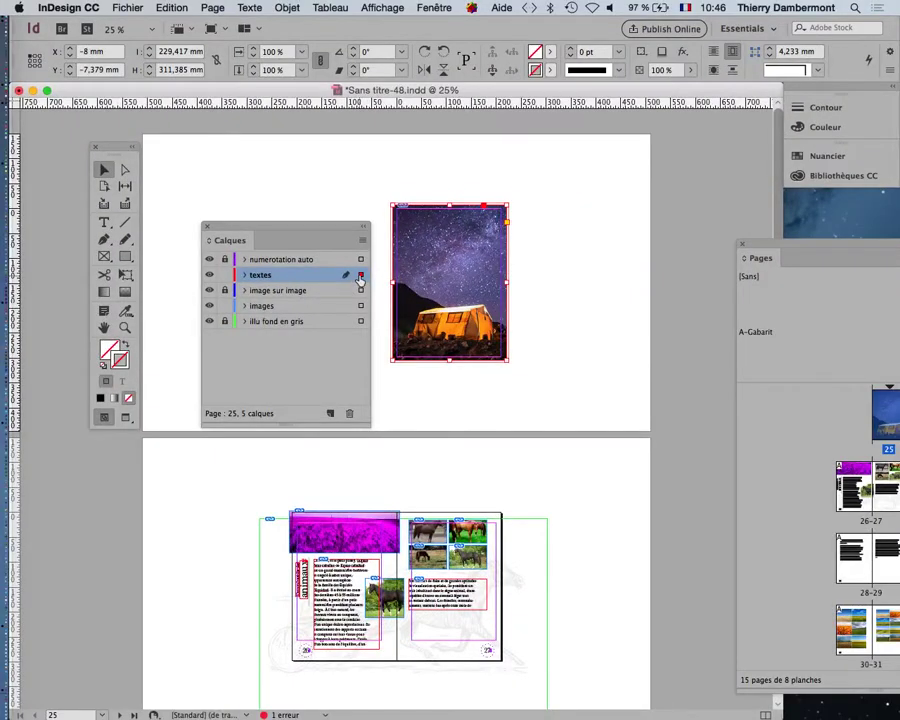
Move the selected tent photo from the textes layer to the images layer and lock the textes layer
{"action": "left_click_drag", "start_coordinate": [360, 312], "coordinate": [360, 312]}
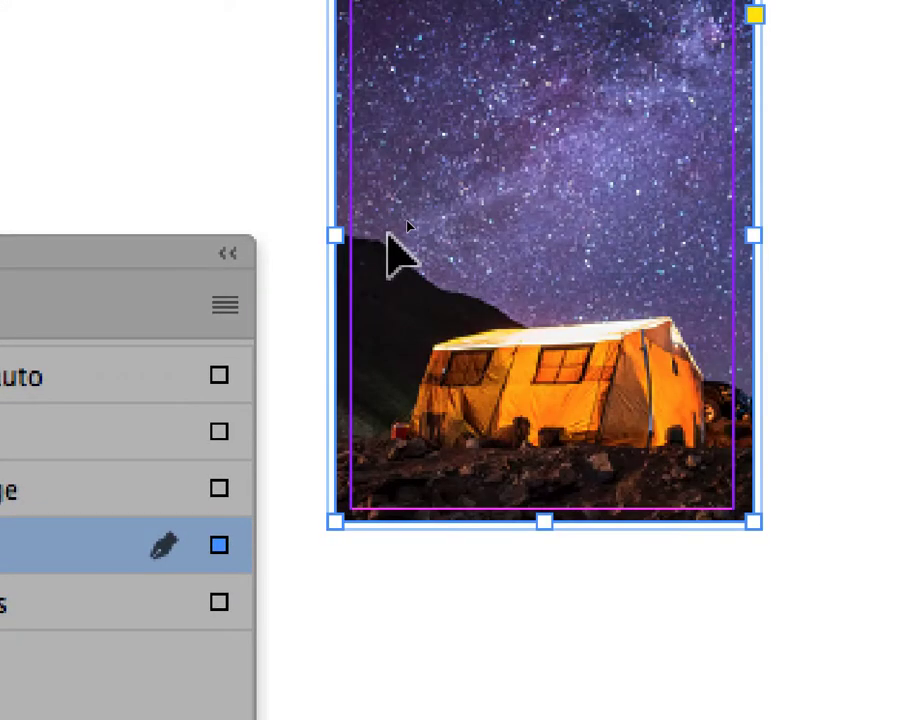
{"action": "scroll", "coordinate": [387, 233], "scroll_direction": "up", "scroll_amount": 3}
{"action": "scroll", "coordinate": [387, 233], "scroll_direction": "down", "scroll_amount": 3}
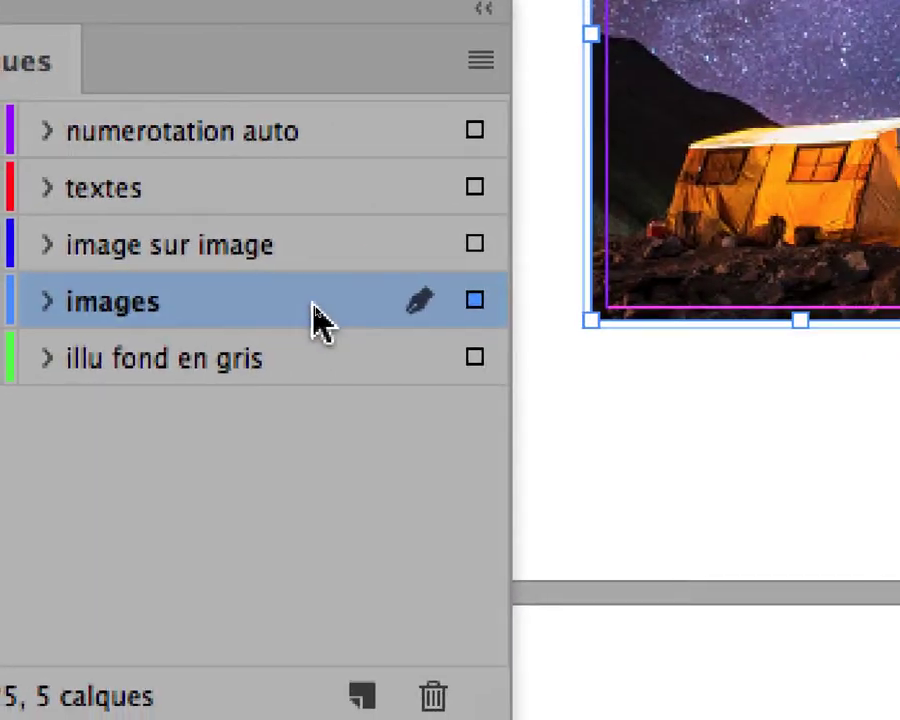
{"action": "left_click", "coordinate": [1, 188]}
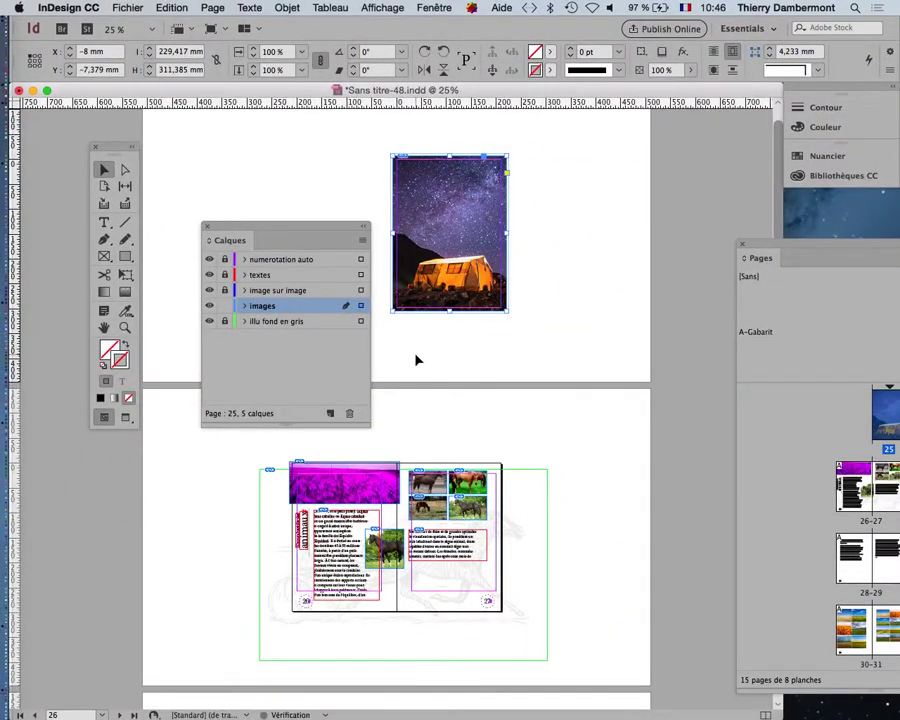
Deselect the photo and examine the objects on the horse spread, pages 26-27, against the layer list
{"action": "left_click", "coordinate": [418, 360]}
{"action": "left_click_drag", "start_coordinate": [244, 231], "coordinate": [578, 162]}
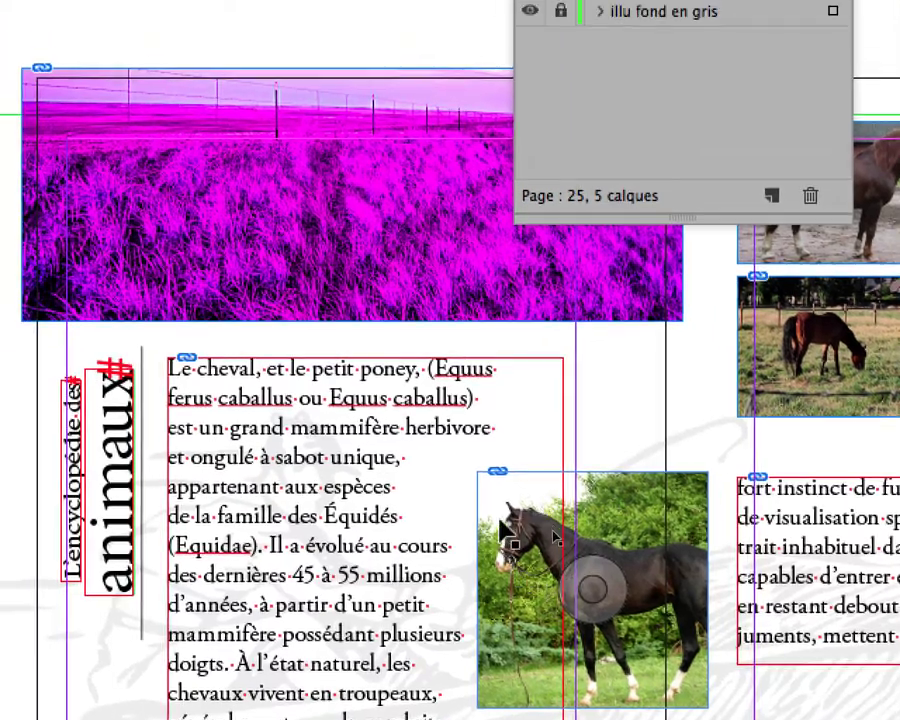
{"action": "key", "text": "super+minus"}
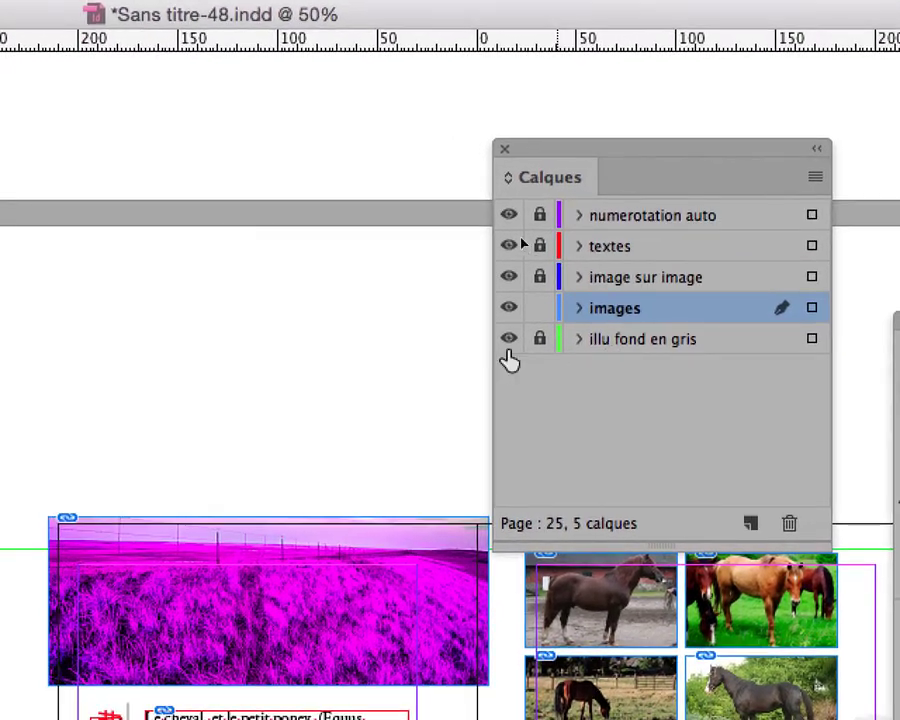
{"action": "scroll", "coordinate": [494, 346], "scroll_direction": "up", "scroll_amount": 3}
{"action": "scroll", "coordinate": [496, 340], "scroll_direction": "up", "scroll_amount": 3}
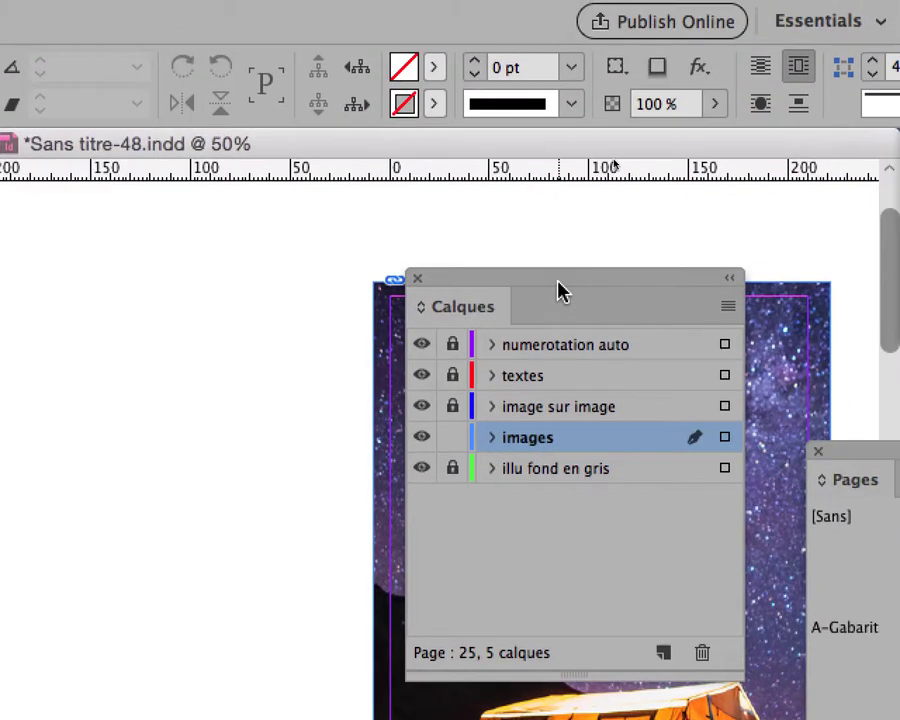
{"action": "left_click_drag", "start_coordinate": [570, 285], "coordinate": [0, 249]}
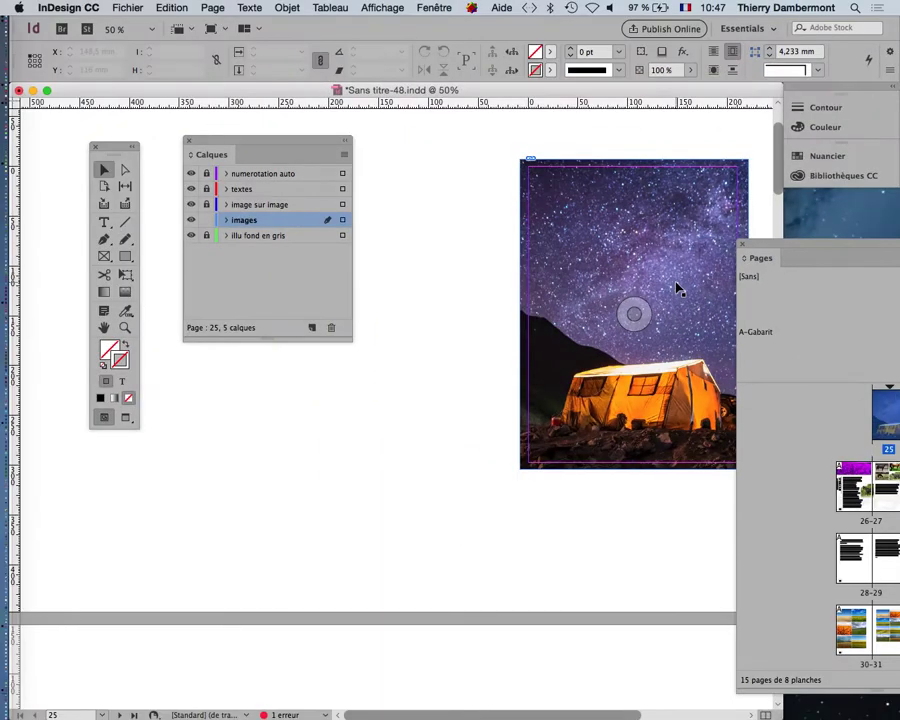
Start saving the document under a new name from page 25
{"action": "key", "text": "space"}
{"action": "left_click_drag", "start_coordinate": [469, 305], "coordinate": [313, 303]}
{"action": "left_click", "coordinate": [127, 7]}
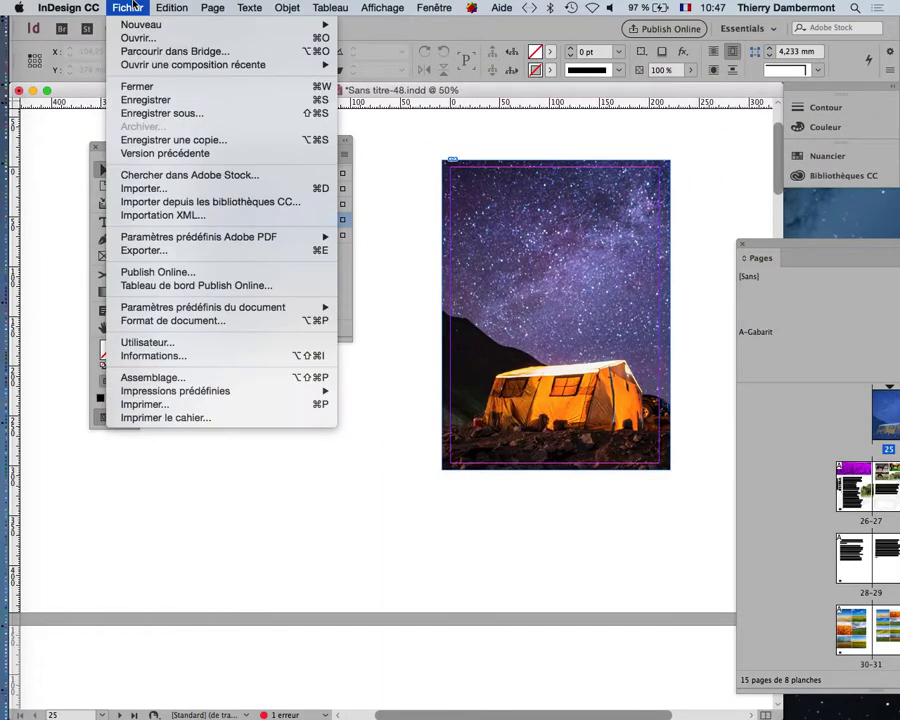
{"action": "left_click", "coordinate": [135, 96]}
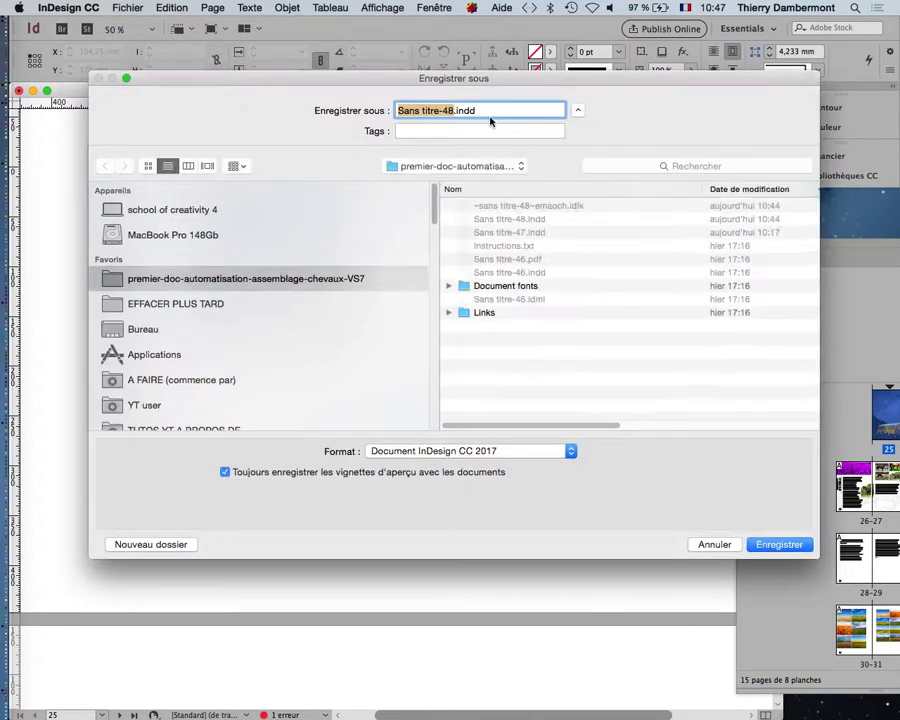